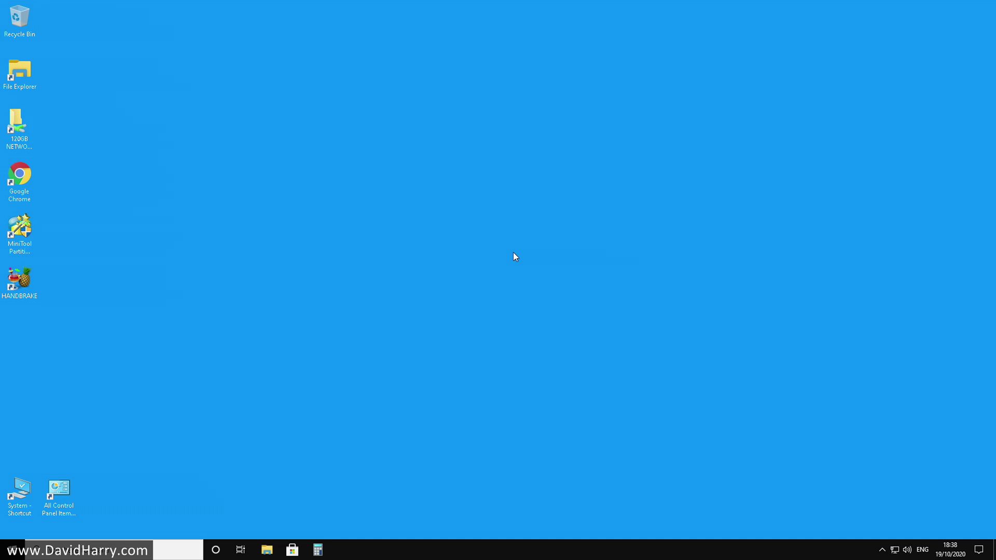
# - Open Local Disk (D:) from This PC in File Explorer
pyautogui.click(267, 554)
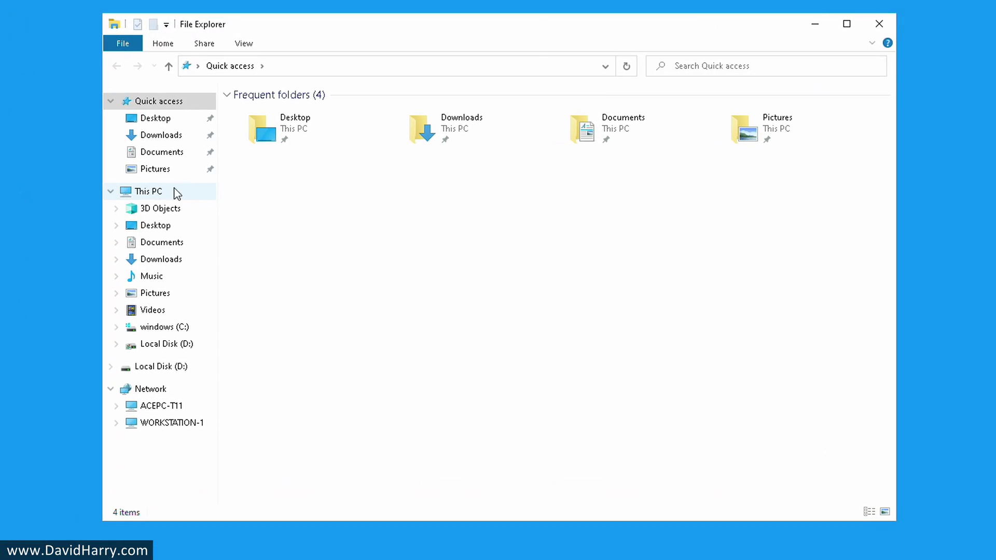
pyautogui.click(148, 193)
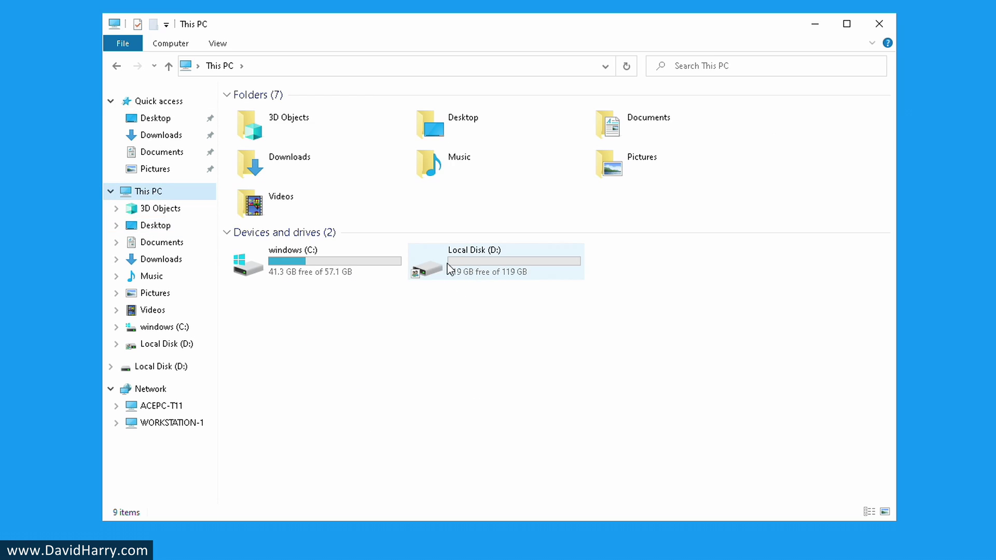
pyautogui.doubleClick(430, 268)
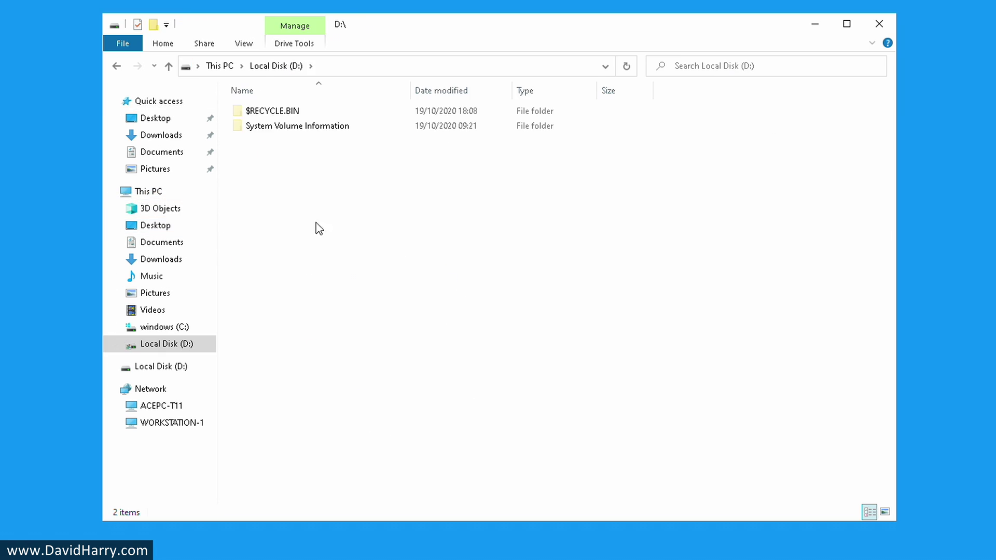
# - Create a new folder on drive D named CHROME DOWNLOADS
pyautogui.rightClick(290, 216)
pyautogui.moveTo(365, 369)
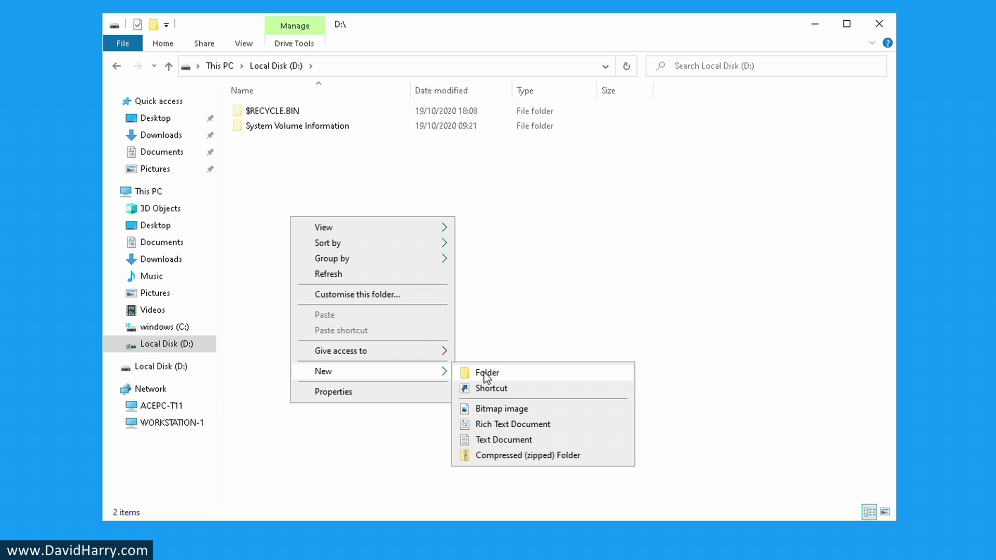
pyautogui.click(484, 372)
pyautogui.write('CHR')
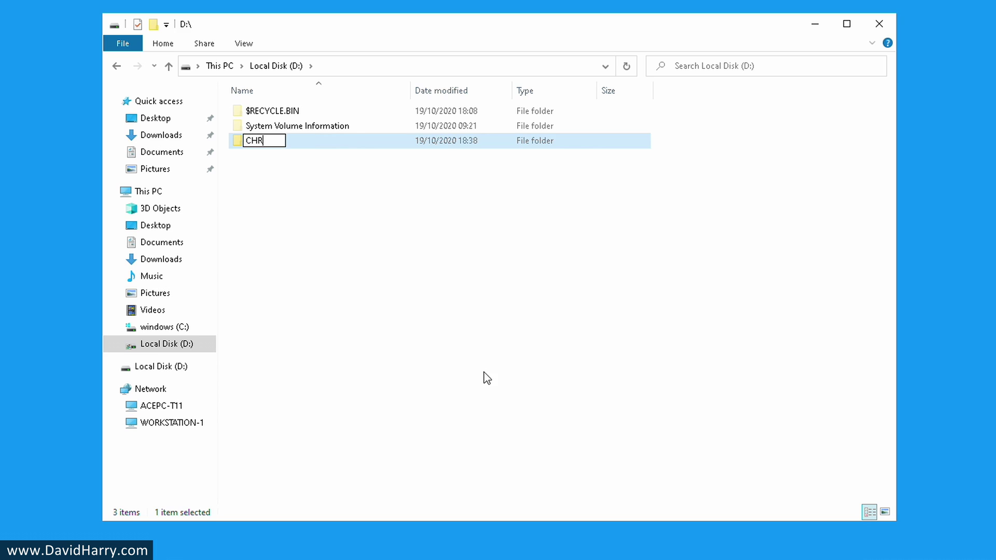
pyautogui.write('OME D')
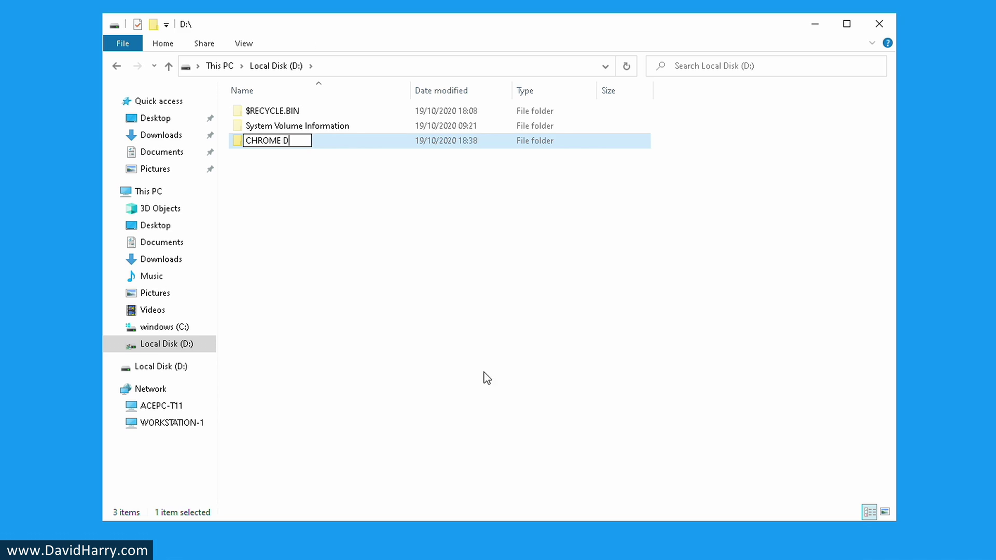
pyautogui.write('OWNLOADS')
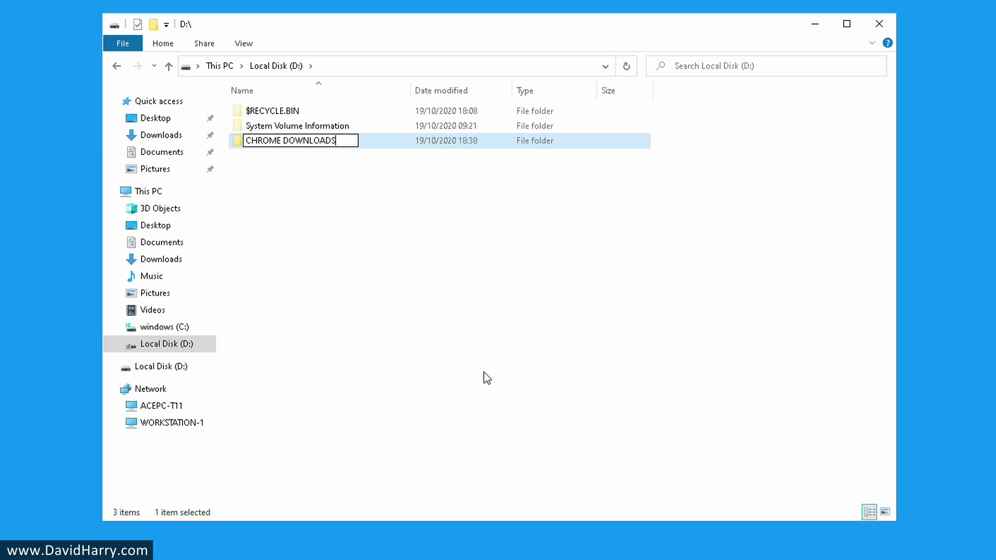
# - Commit the CHROME DOWNLOADS name, recheck it on drive D, and return to This PC
pyautogui.click(394, 308)
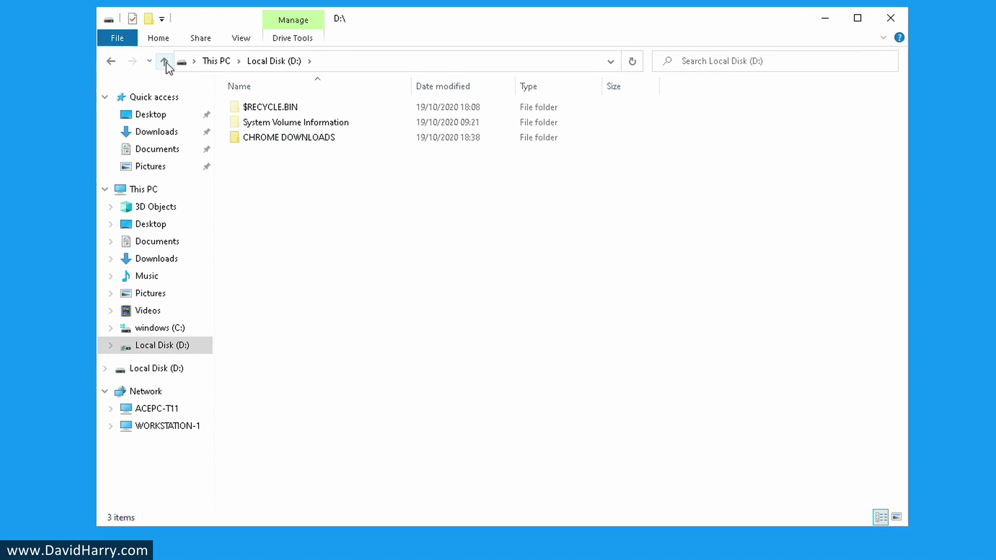
pyautogui.click(164, 61)
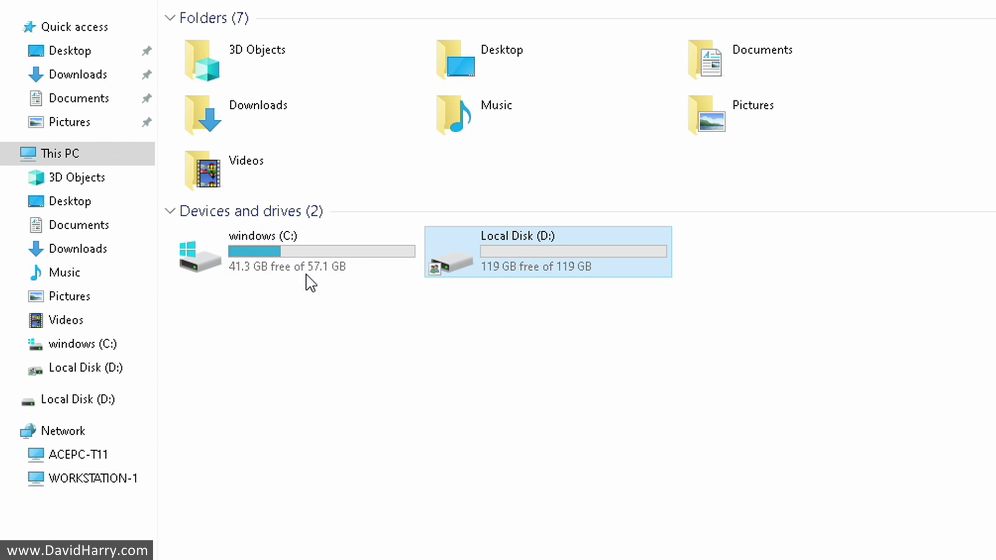
pyautogui.moveTo(251, 268)
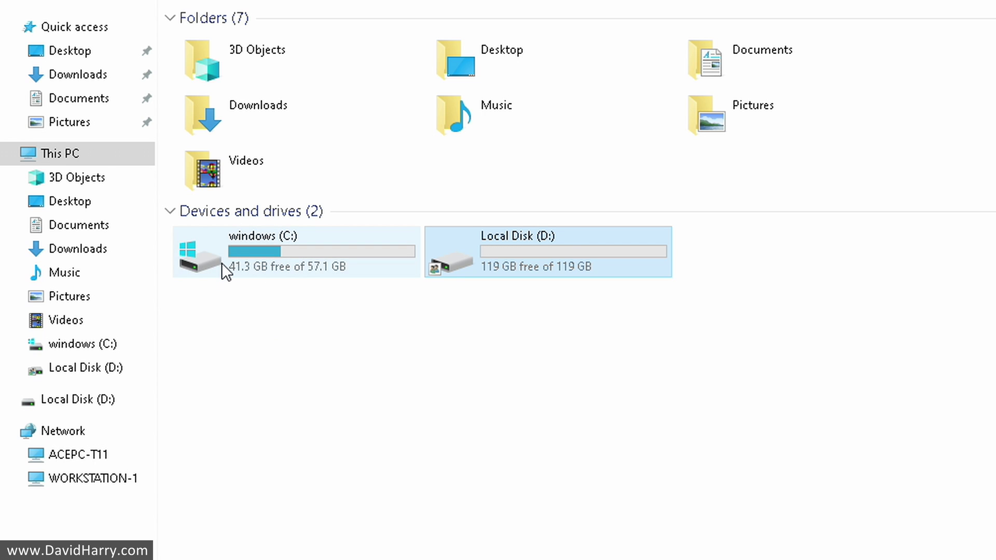
pyautogui.doubleClick(455, 257)
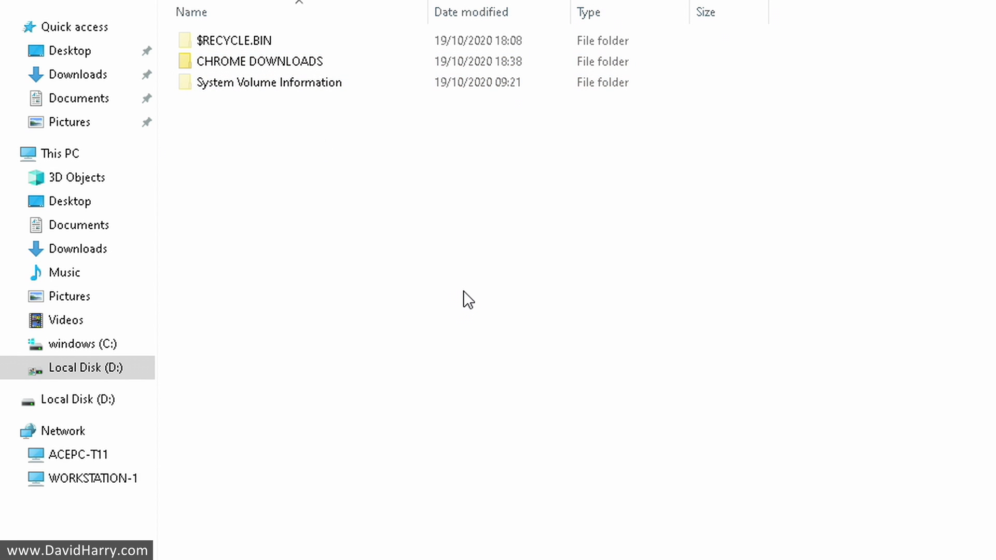
pyautogui.click(136, 19)
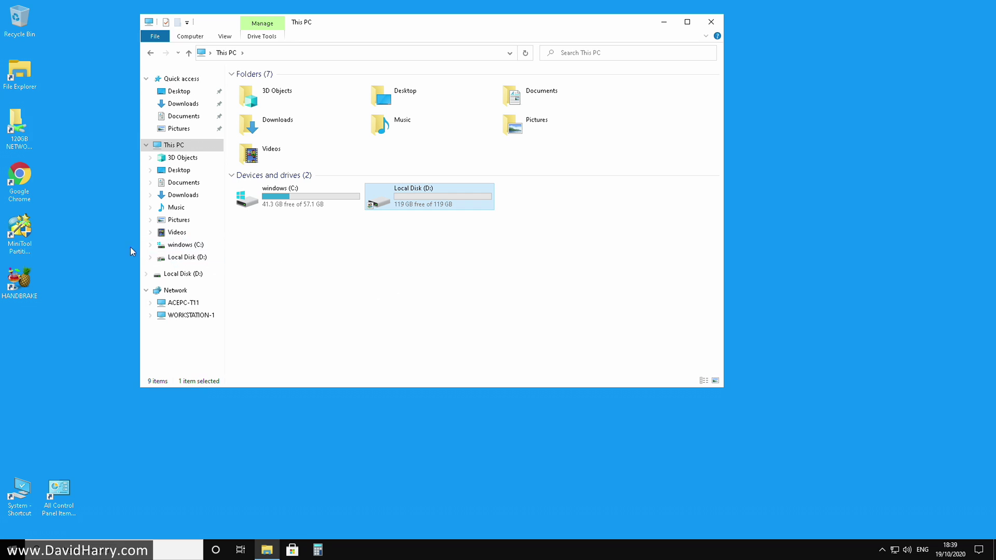
# - Launch Chrome from its desktop shortcut and open the three-dot menu
pyautogui.click(23, 175)
pyautogui.doubleClick(23, 174)
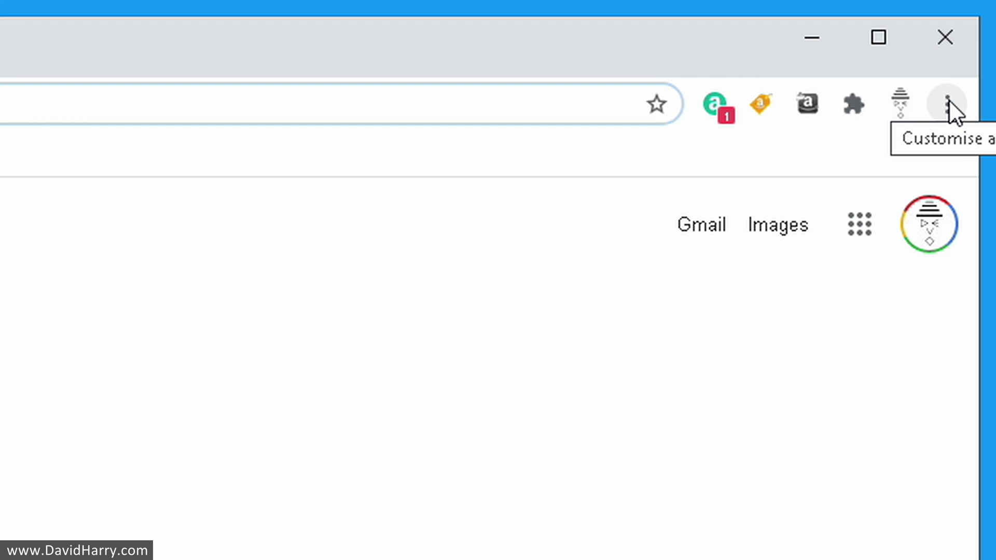
pyautogui.click(960, 83)
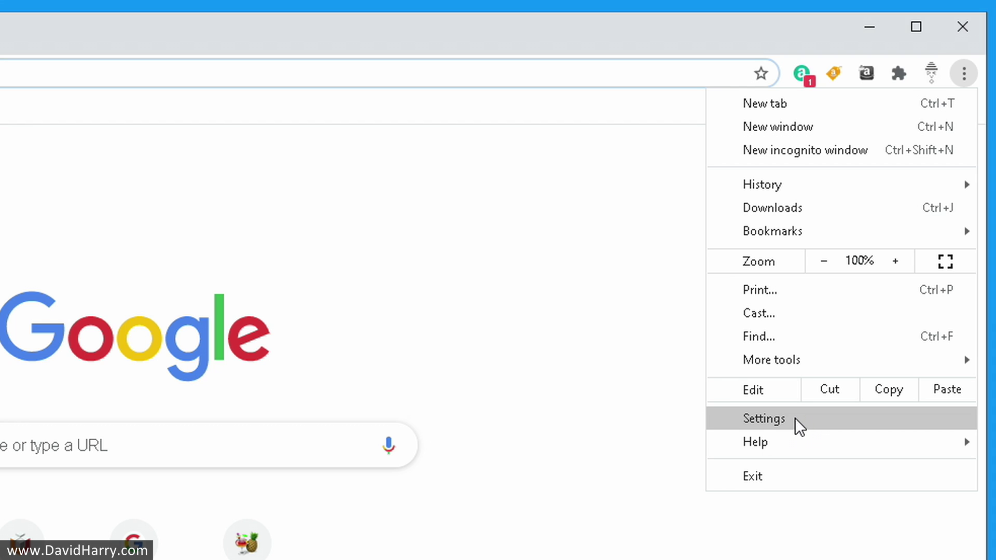
# - Open Chrome Settings and expand the Advanced section to reach the Downloads location
pyautogui.click(794, 418)
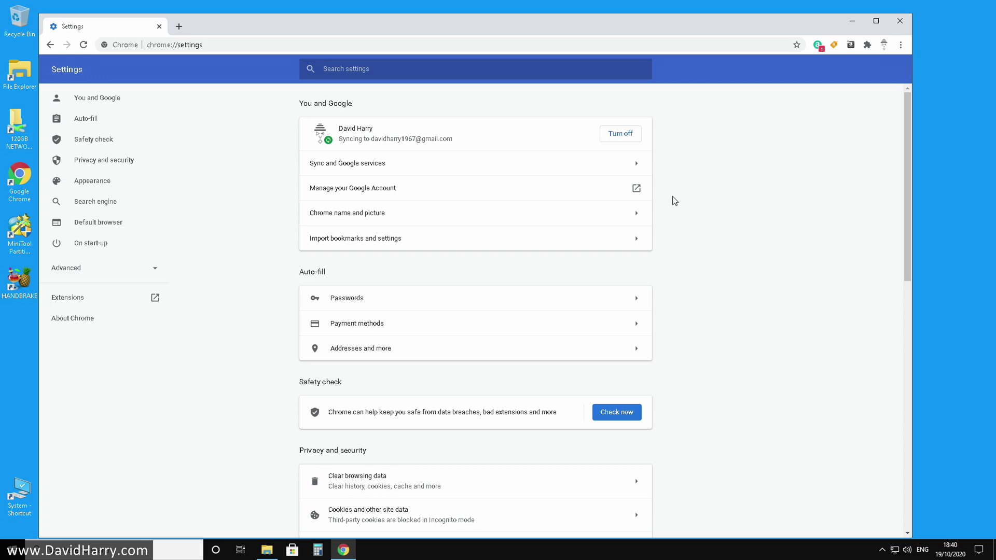
pyautogui.scroll(-12, 675, 201)
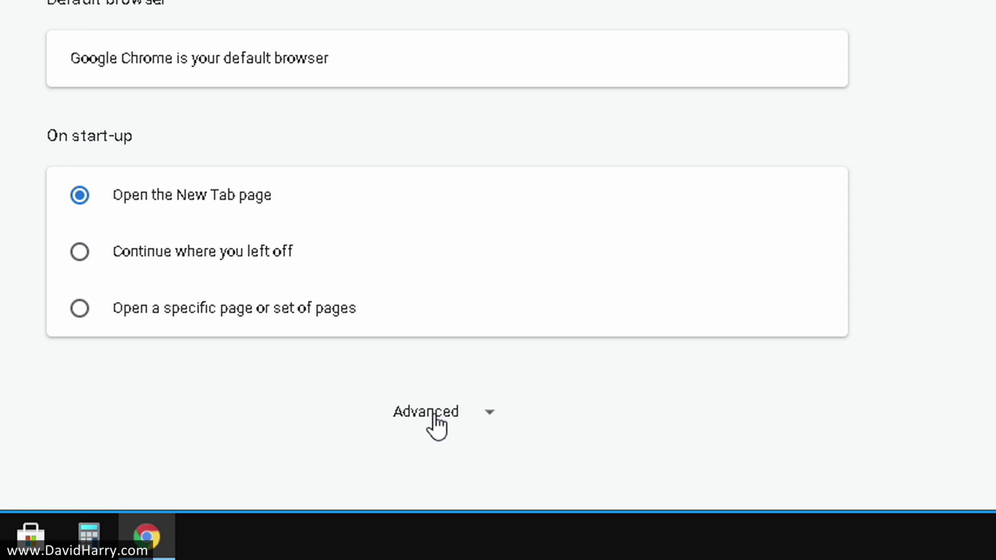
pyautogui.click(433, 415)
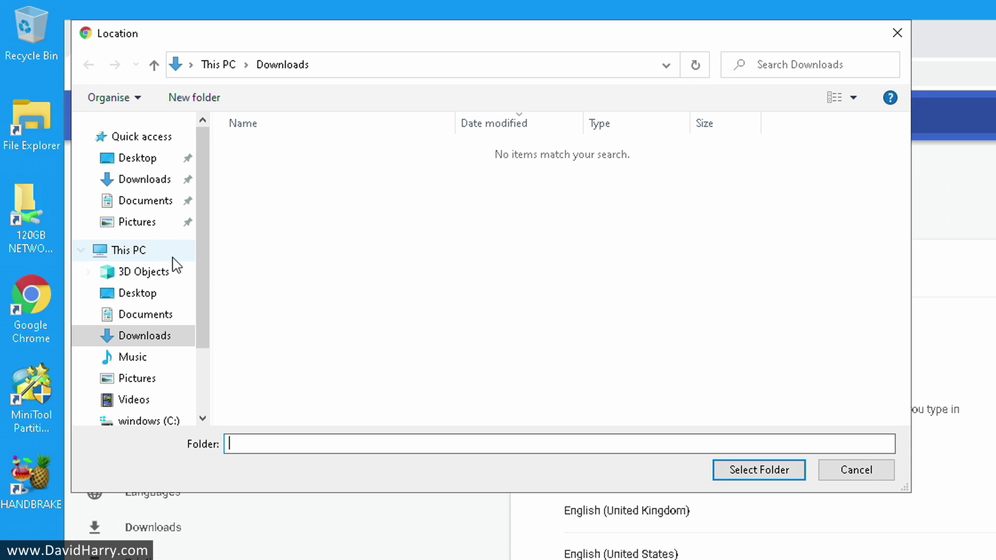
# - Pick D:\CHROME DOWNLOADS in the folder picker as Chrome's download location
pyautogui.click(138, 251)
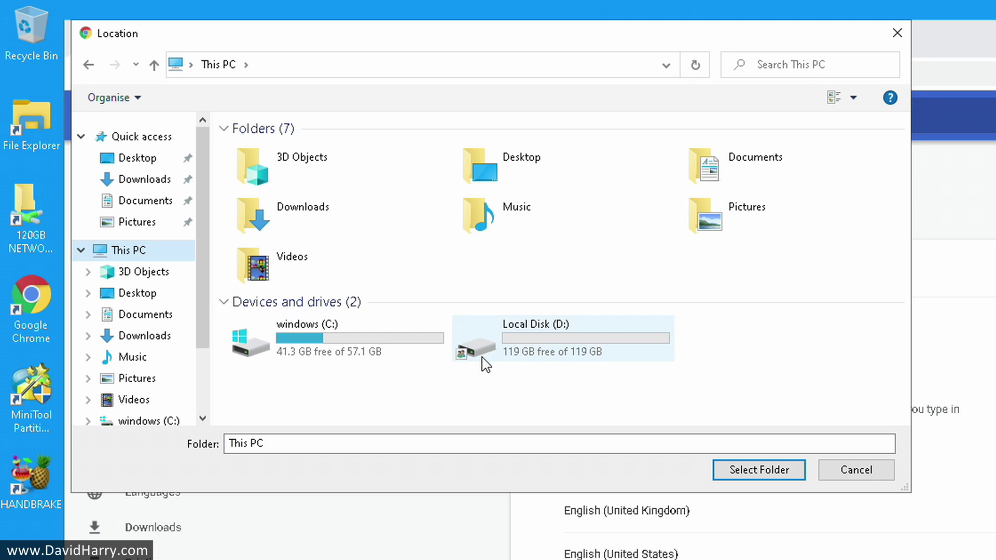
pyautogui.doubleClick(485, 358)
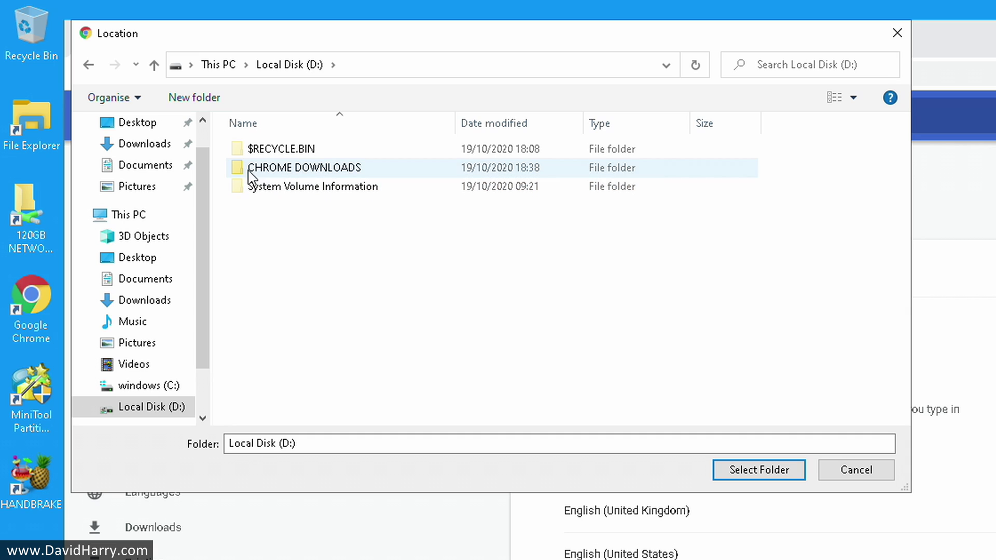
pyautogui.click(293, 172)
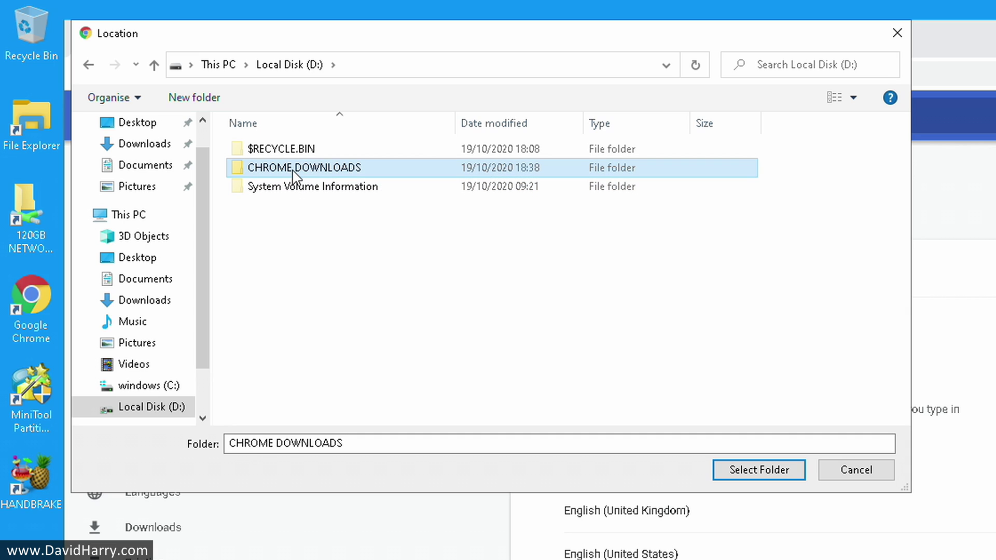
pyautogui.doubleClick(294, 172)
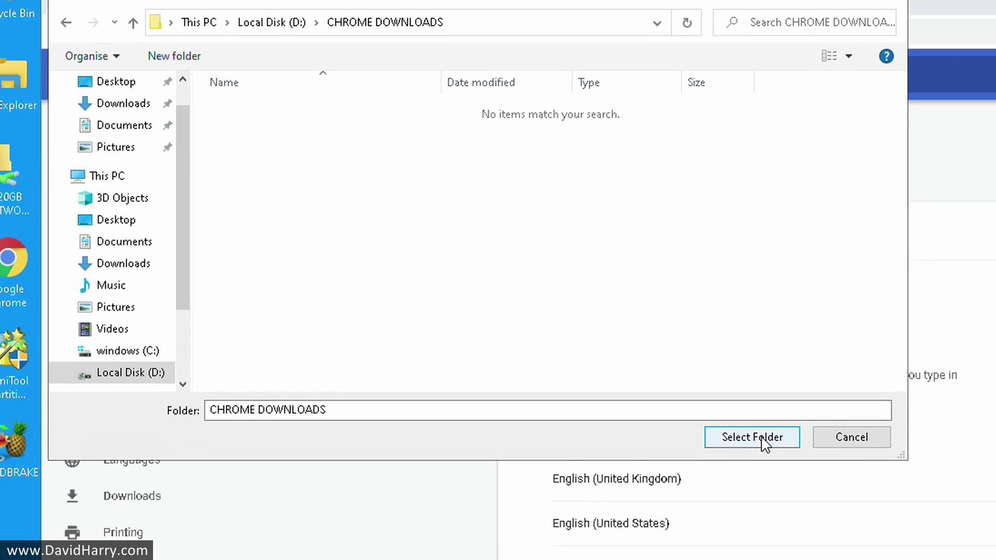
pyautogui.click(768, 470)
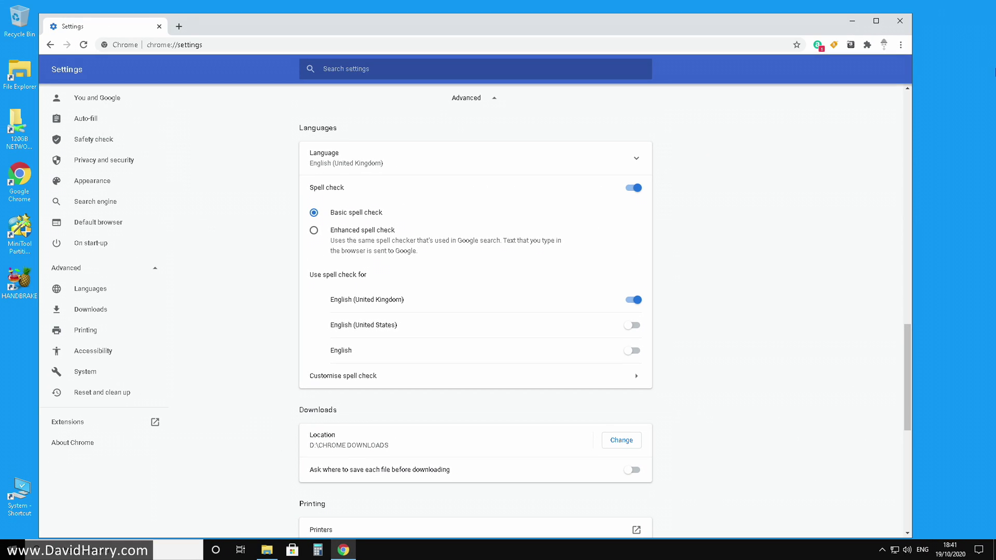
# - Close Chrome and File Explorer, then relaunch Chrome
pyautogui.click(903, 23)
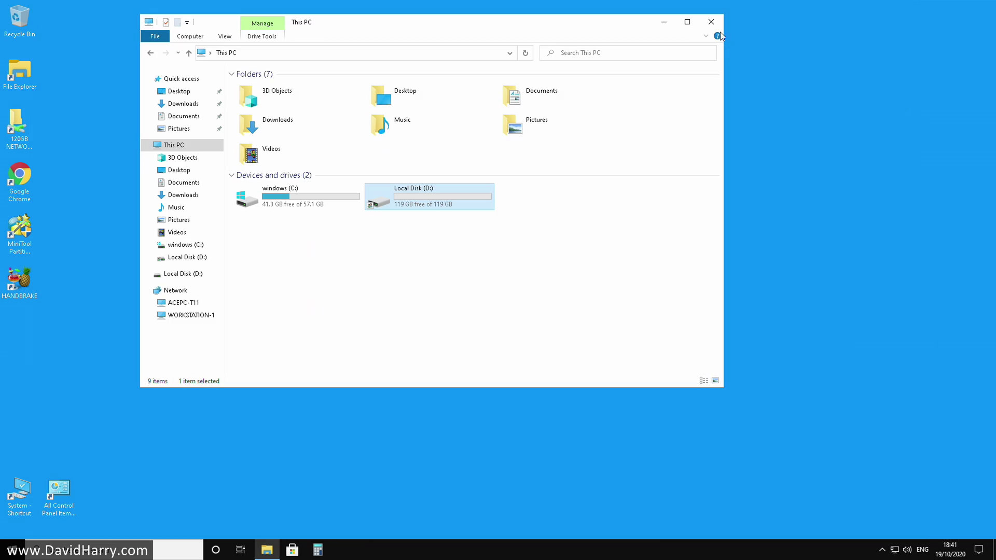
pyautogui.click(711, 21)
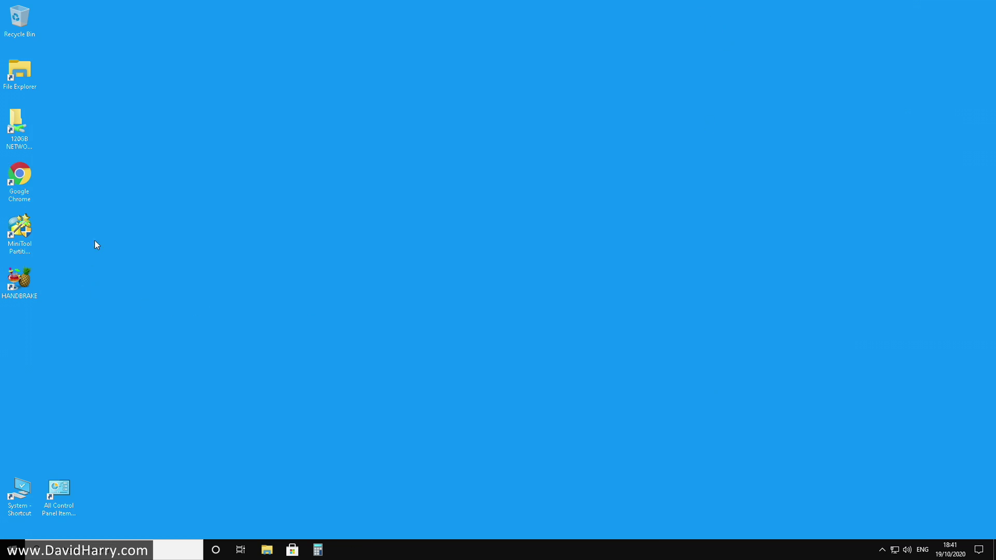
pyautogui.doubleClick(19, 178)
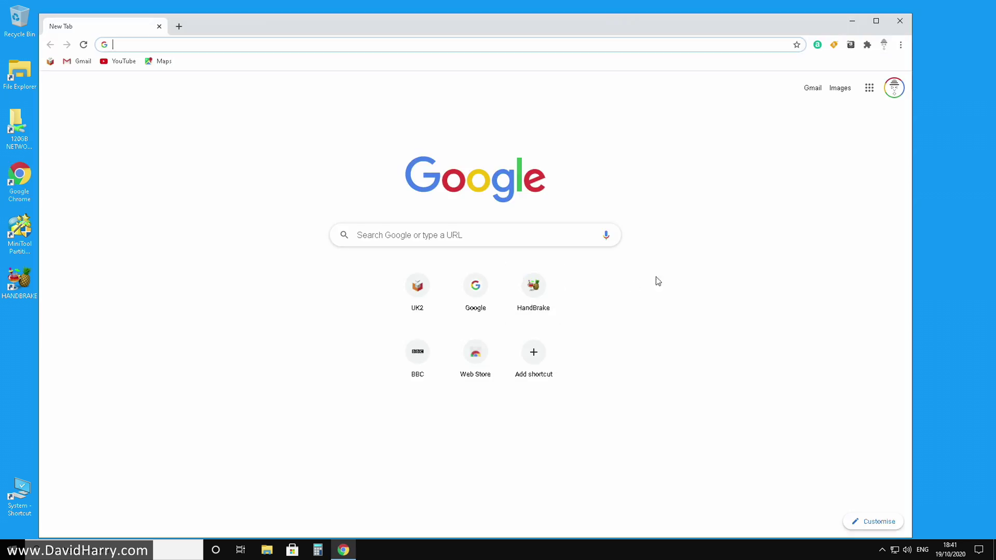
# - Reopen Settings and expand Advanced to verify Downloads still points to D:\CHROME DOWNLOADS
pyautogui.click(901, 45)
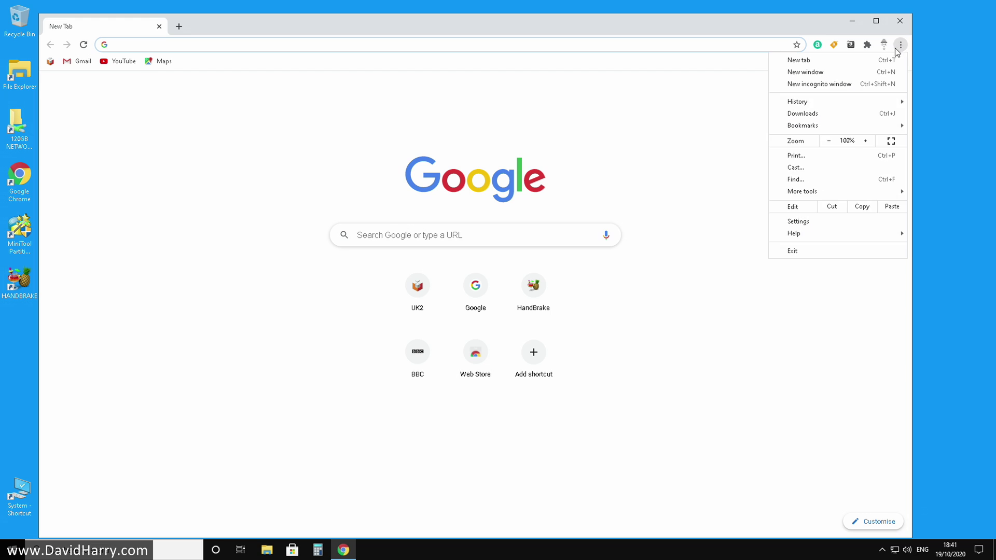
pyautogui.click(807, 220)
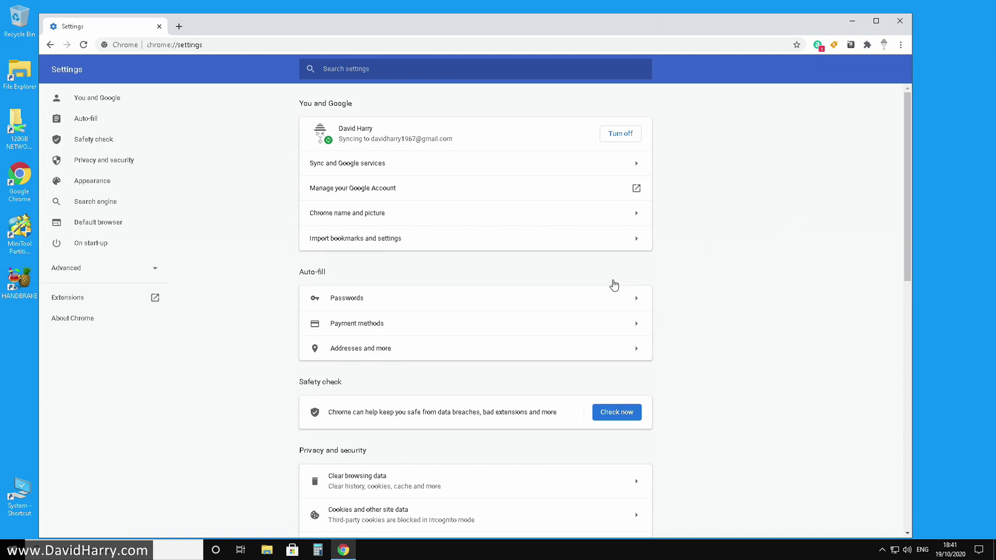
pyautogui.scroll(-12, 614, 284)
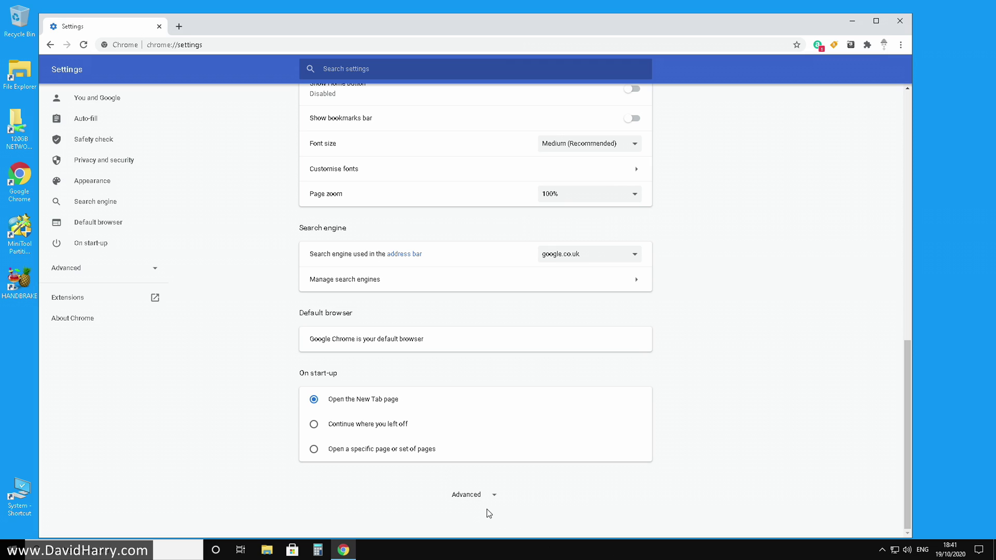
pyautogui.click(471, 497)
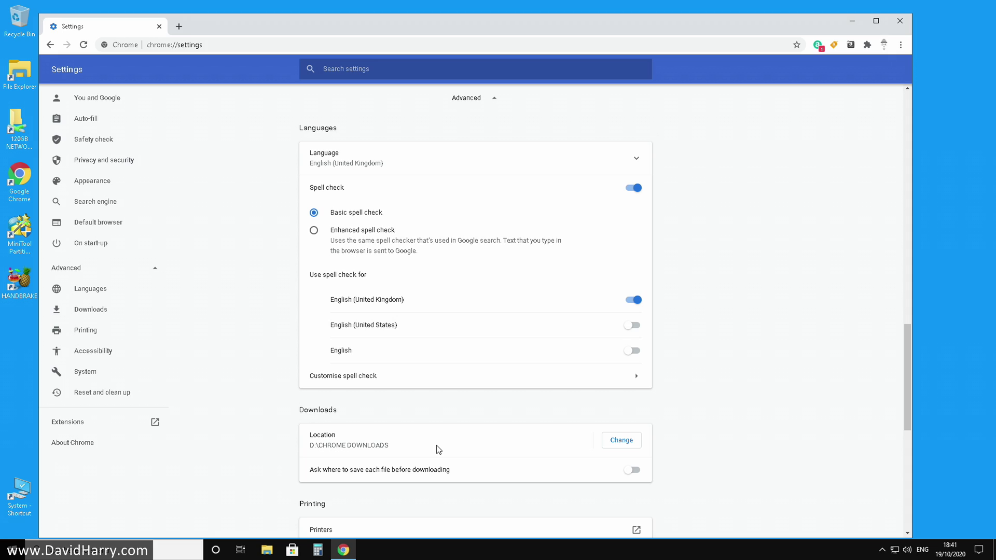
# - Close the Chrome window to return to the empty desktop
pyautogui.click(900, 21)
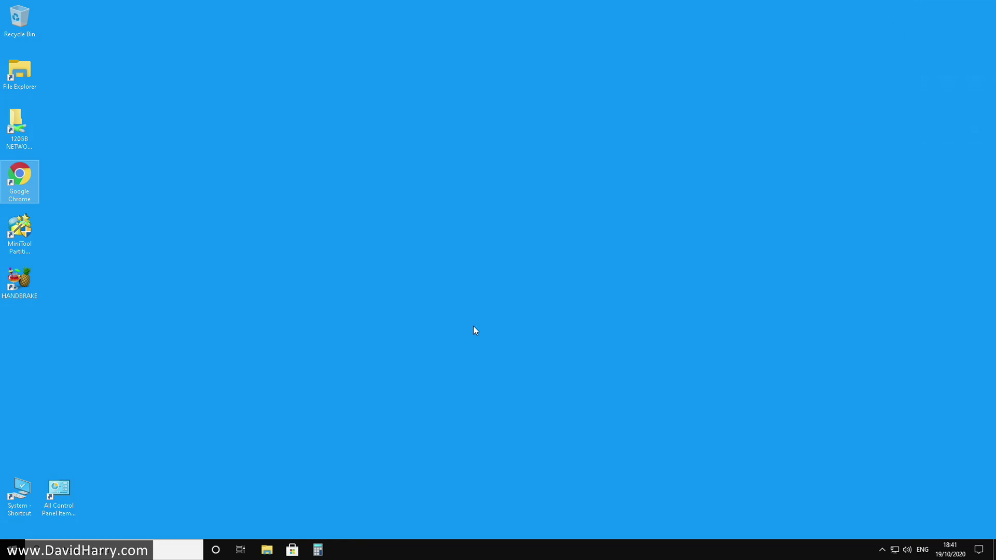